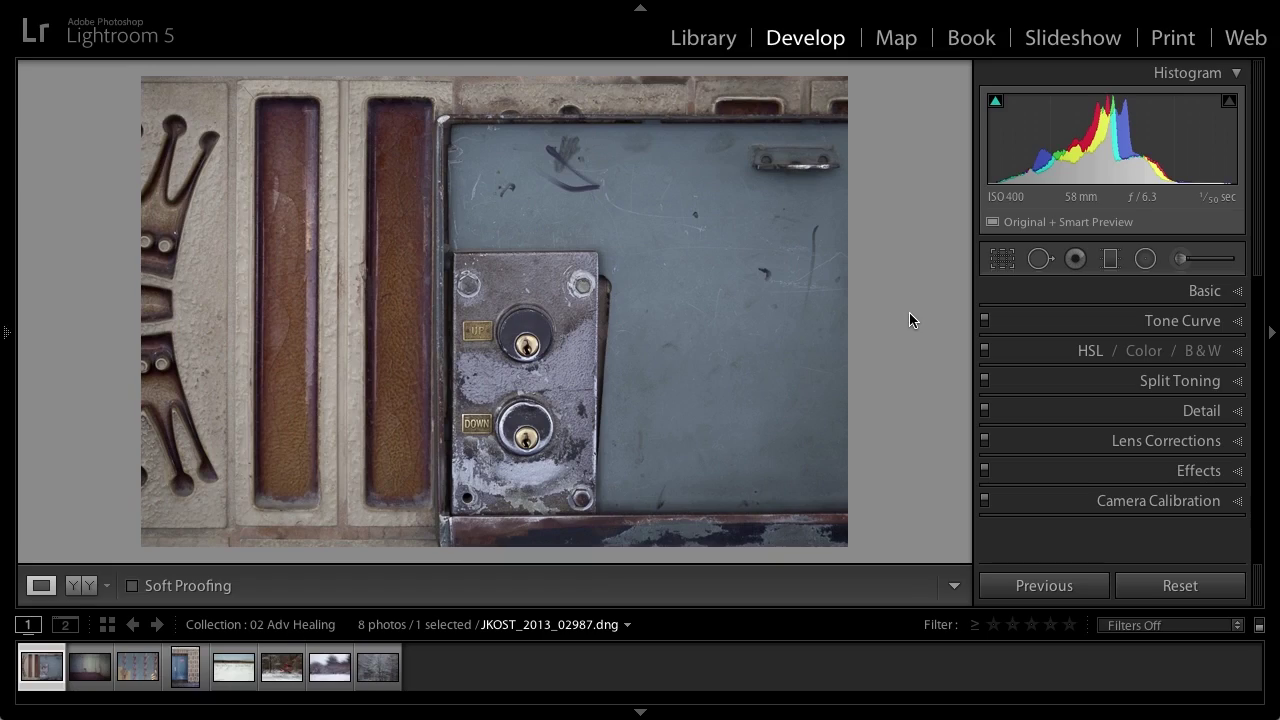
Step: Activate Spot Removal and place a first clone spot over a mark on the blue metal panel
{"action": "key", "text": "q"}
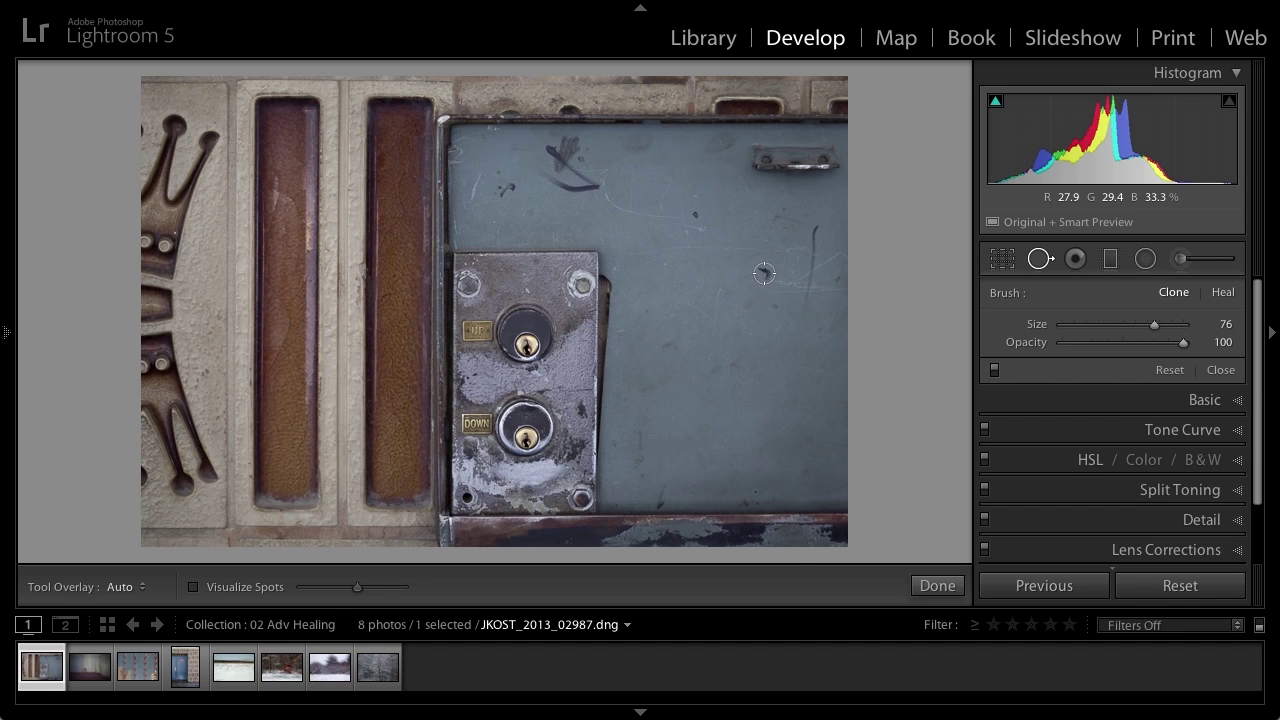
{"action": "left_click", "coordinate": [764, 272]}
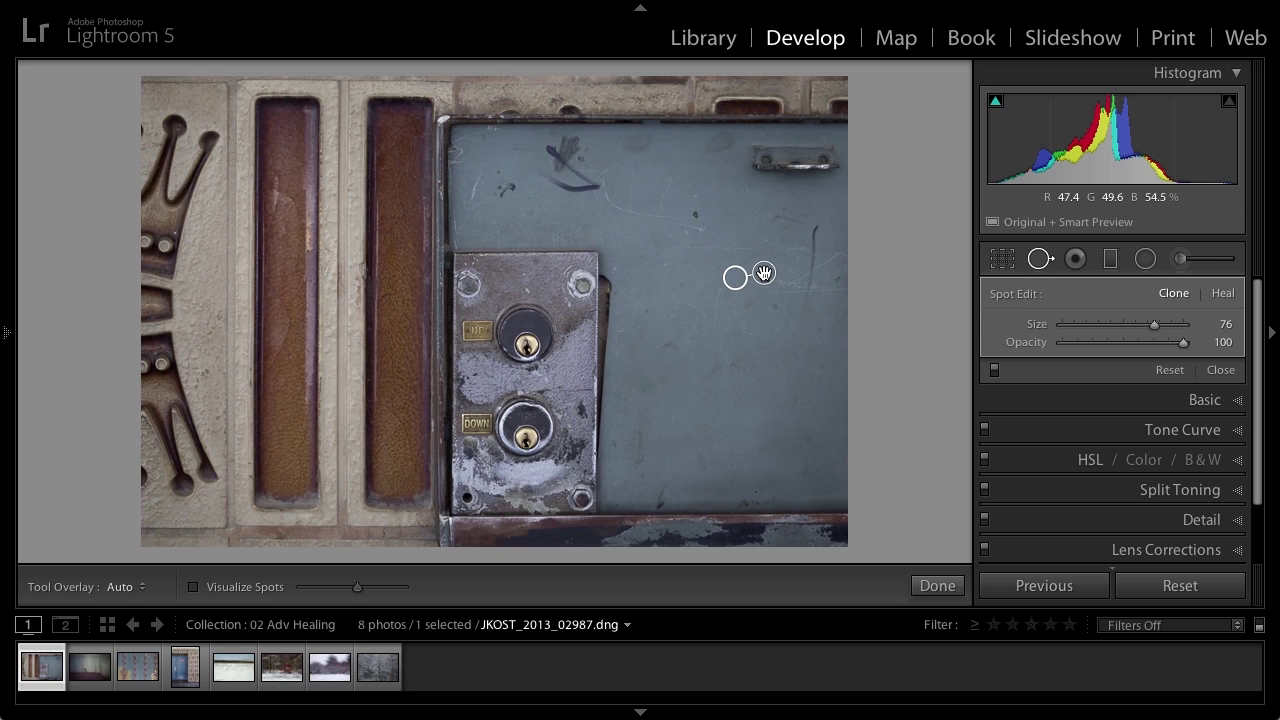
Step: Move the clone source up to clean metal and brush a clone stroke over the panel scratch
{"action": "left_click_drag", "start_coordinate": [735, 277], "coordinate": [741, 238]}
{"action": "mouse_move", "coordinate": [536, 170]}
{"action": "left_mouse_down"}
{"action": "mouse_move", "coordinate": [574, 189]}
{"action": "mouse_move", "coordinate": [558, 138]}
{"action": "mouse_move", "coordinate": [569, 153]}
{"action": "left_mouse_up"}
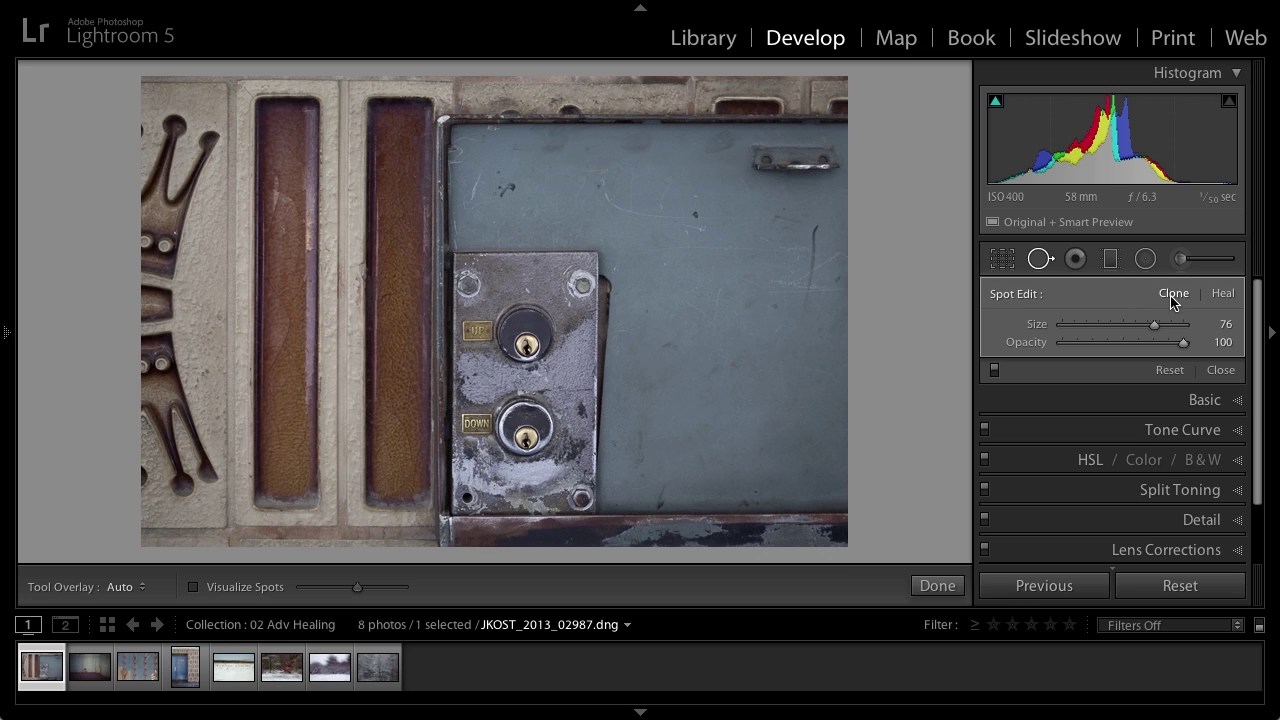
Step: Switch the spot to Heal, sample clean metal lower on the panel, and toggle overlays to check
{"action": "left_click", "coordinate": [1226, 296]}
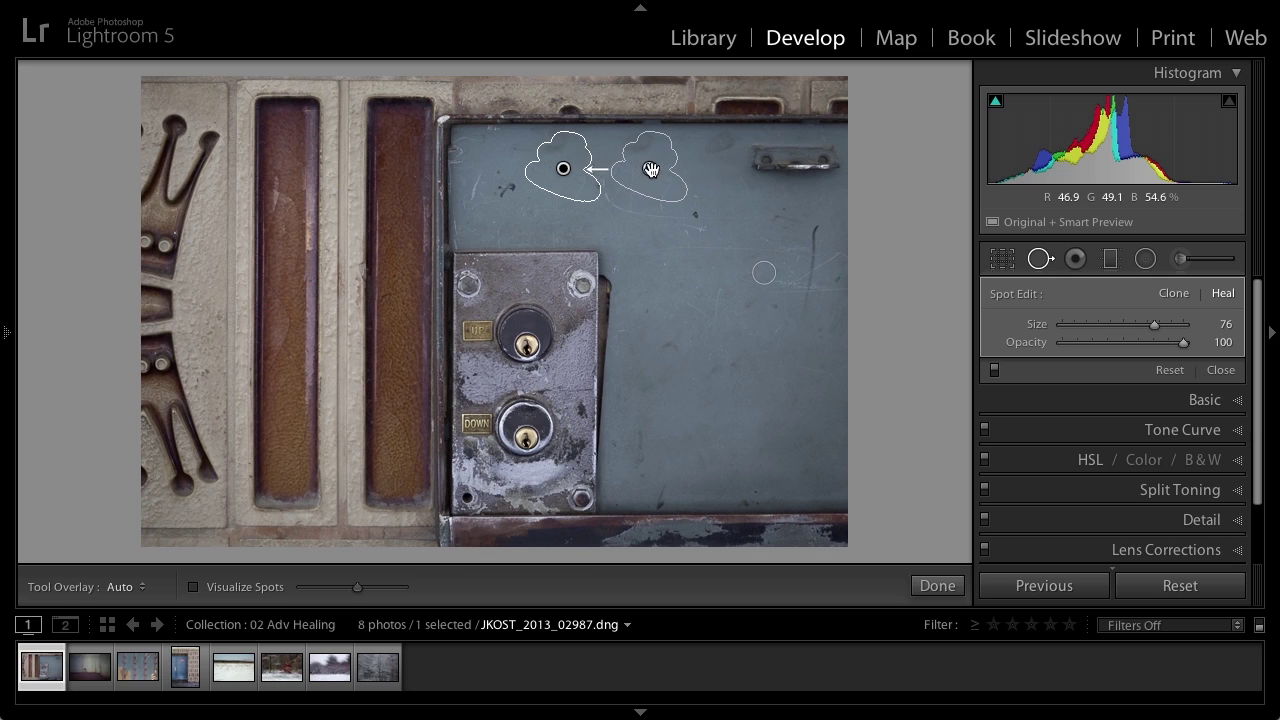
{"action": "left_click_drag", "start_coordinate": [650, 169], "coordinate": [753, 422]}
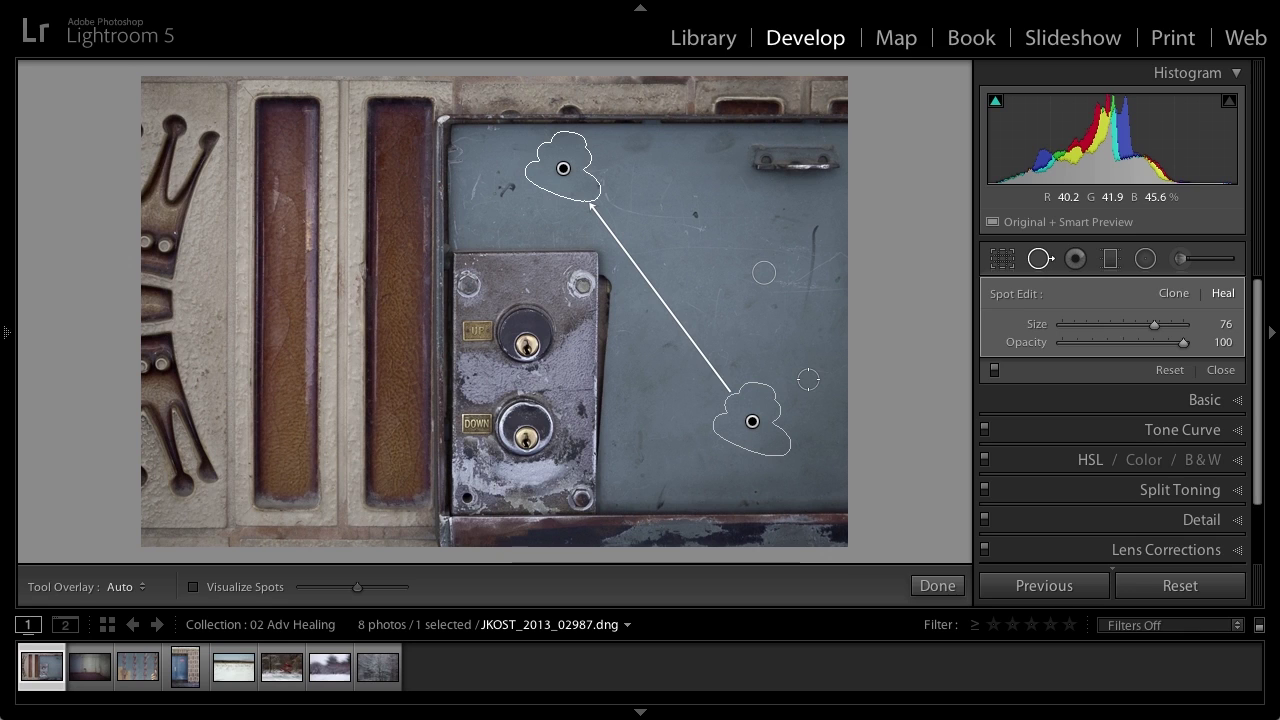
{"action": "key", "text": "h"}
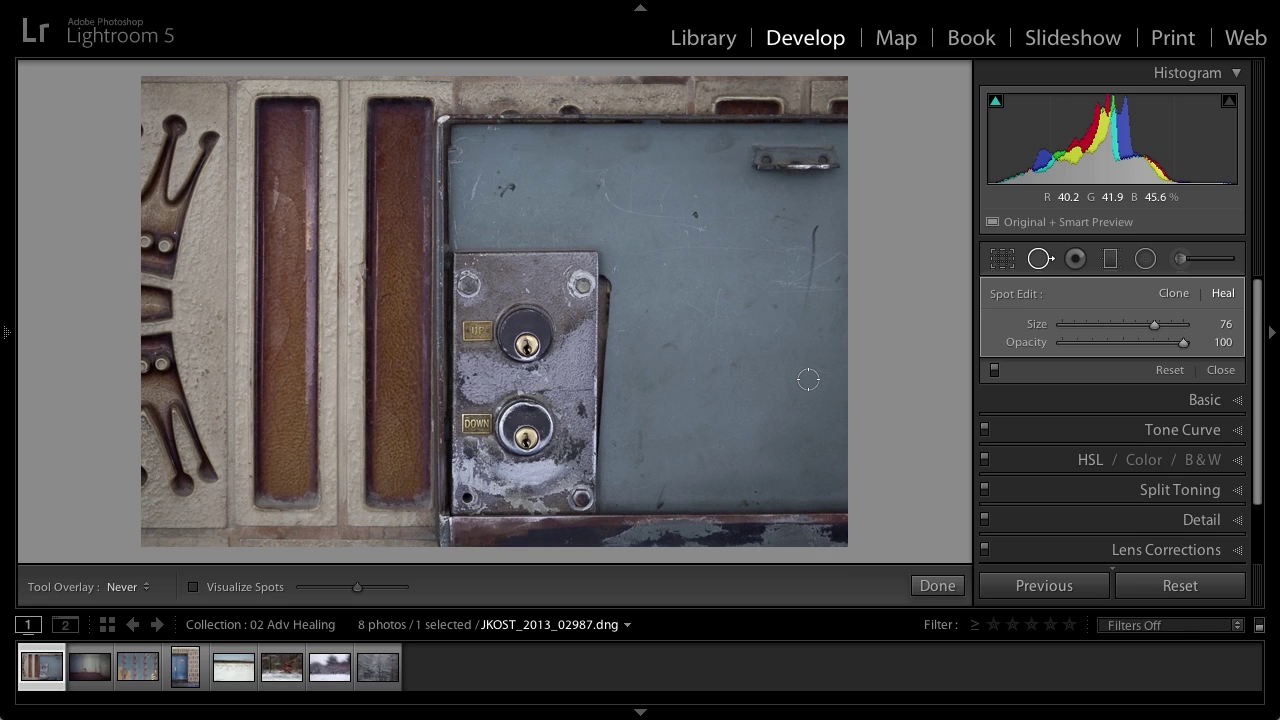
{"action": "key", "text": "h"}
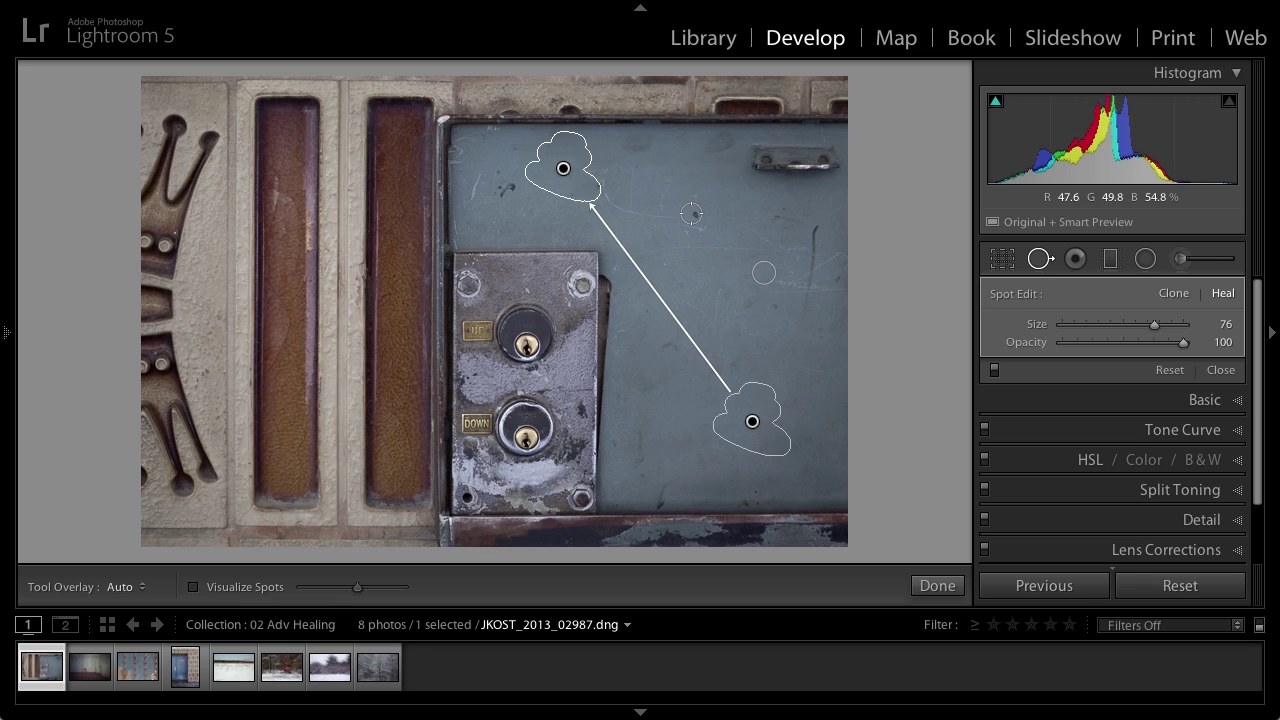
Step: Brush heal strokes over two more scratches, auto-pick a new source, and start a right-side heal spot
{"action": "left_click_drag", "start_coordinate": [695, 214], "coordinate": [687, 228]}
{"action": "mouse_move", "coordinate": [512, 186]}
{"action": "left_mouse_down"}
{"action": "mouse_move", "coordinate": [495, 194]}
{"action": "mouse_move", "coordinate": [499, 178]}
{"action": "left_mouse_up"}
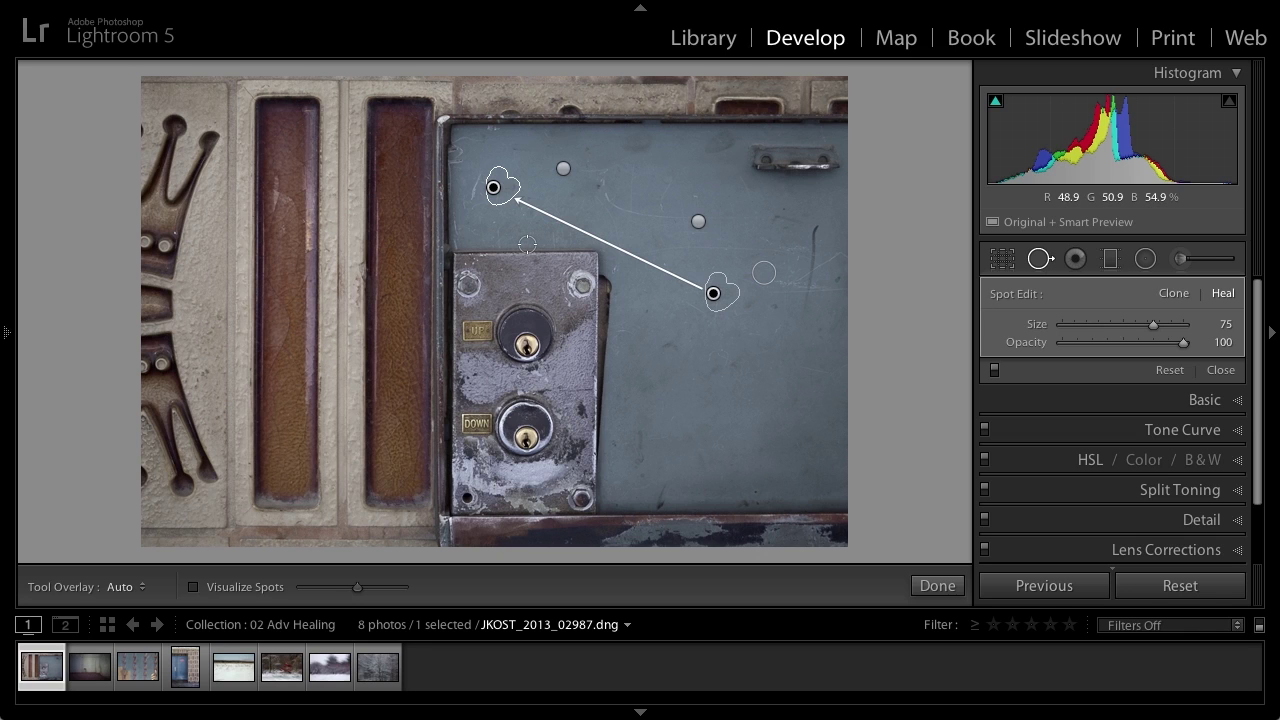
{"action": "key", "text": "slash"}
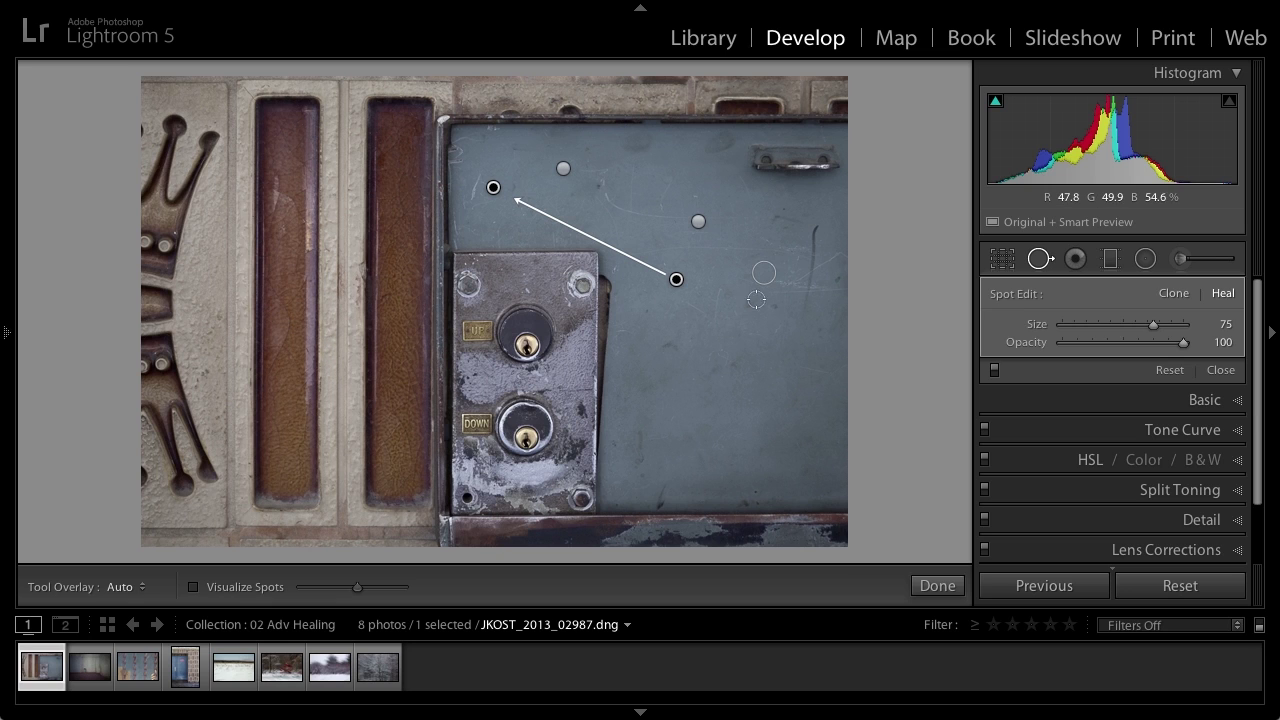
{"action": "left_click", "coordinate": [813, 228]}
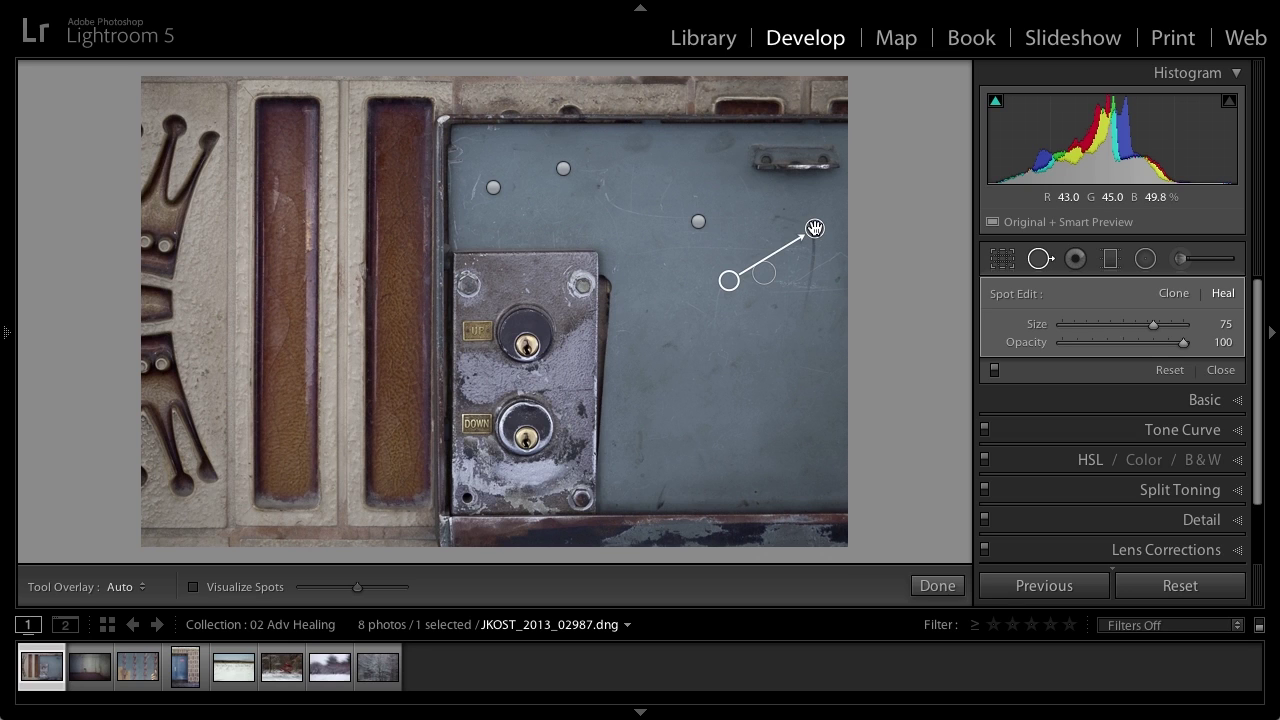
Step: Heal the right-side scratch with a straight Shift-click stroke, then open _MG_4436.dng from the filmstrip
{"action": "key", "text": "shift"}
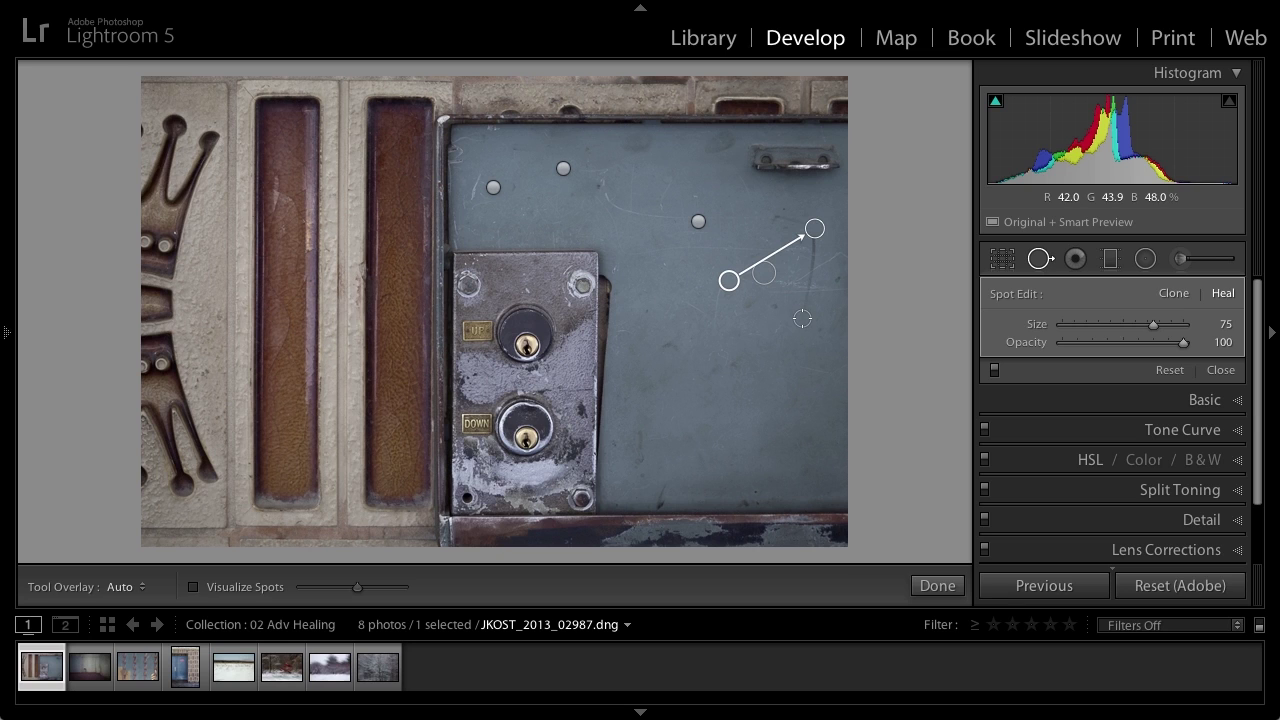
{"action": "left_click", "coordinate": [802, 319], "text": "shift"}
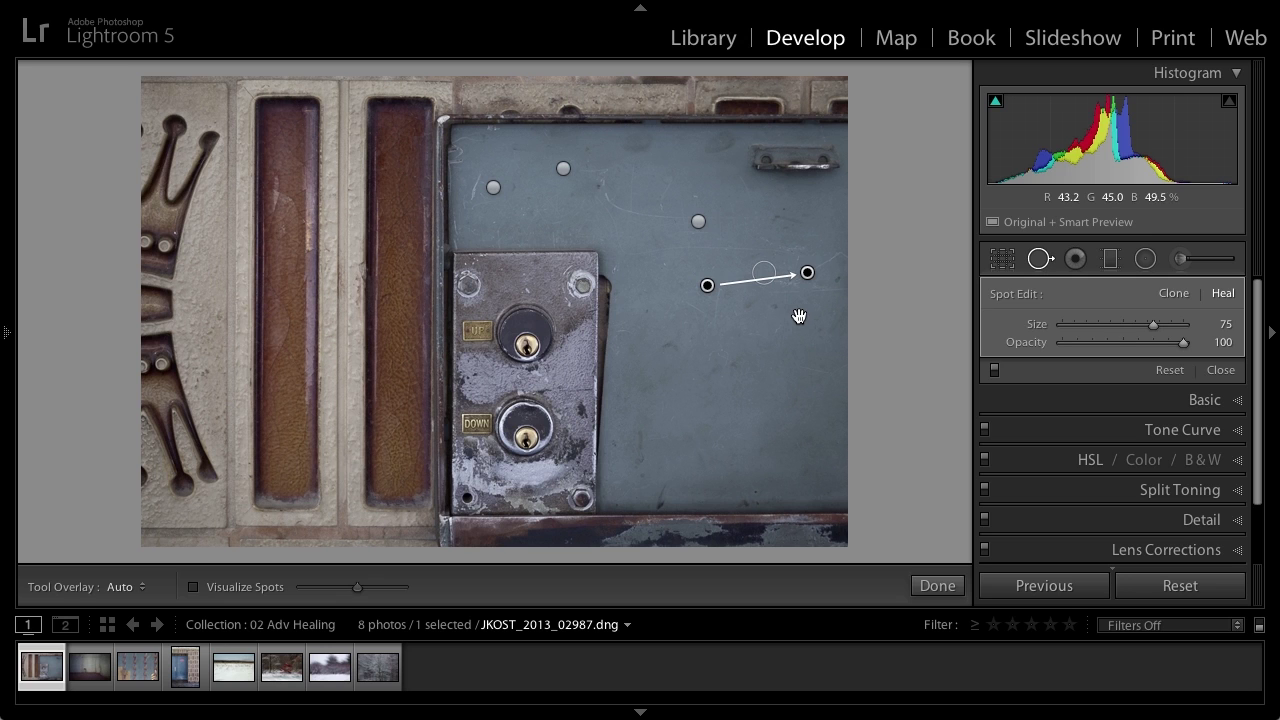
{"action": "left_click", "coordinate": [247, 678]}
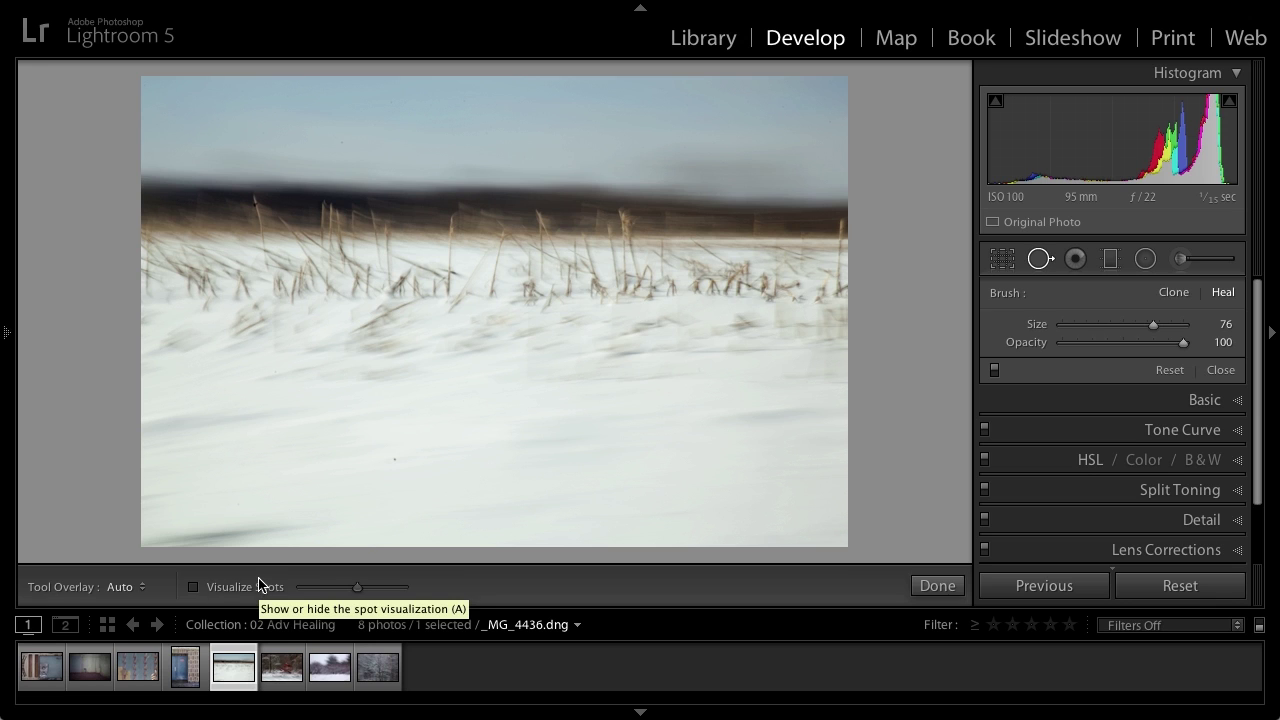
Step: Heal two dust spots in the lower snow and turn on the Visualize Spots edge view
{"action": "left_click", "coordinate": [394, 459]}
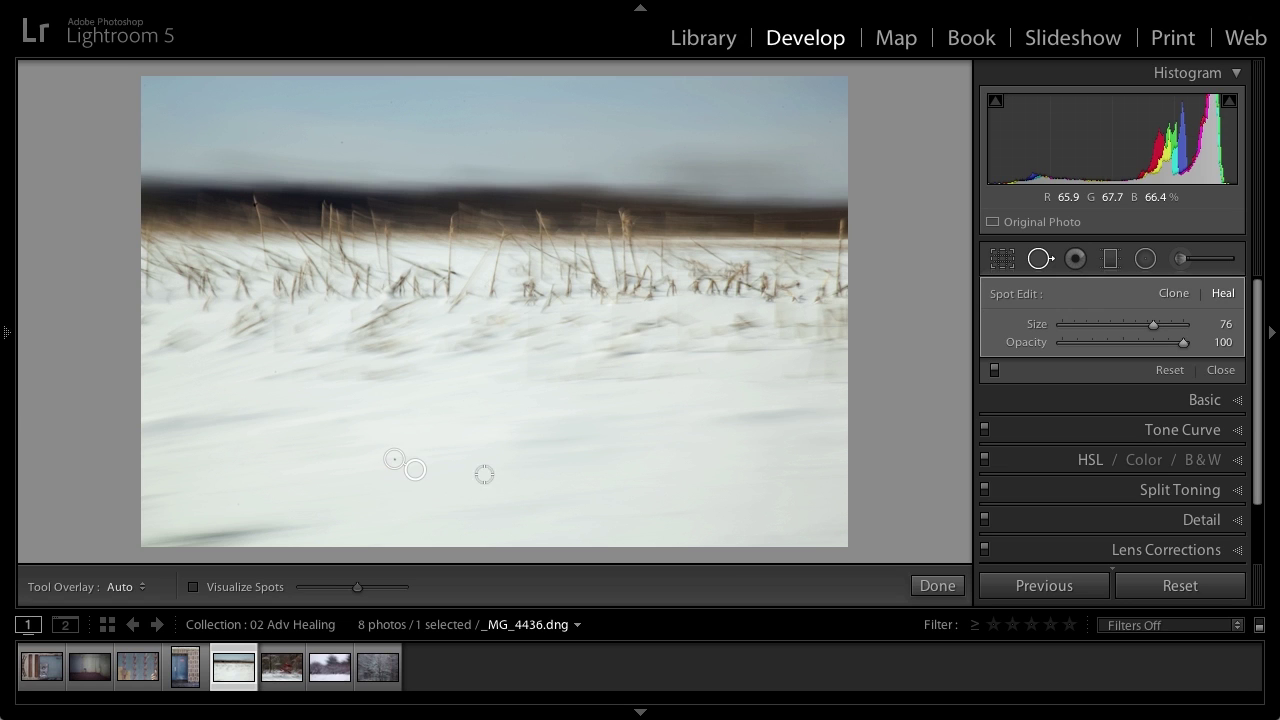
{"action": "left_click", "coordinate": [619, 469]}
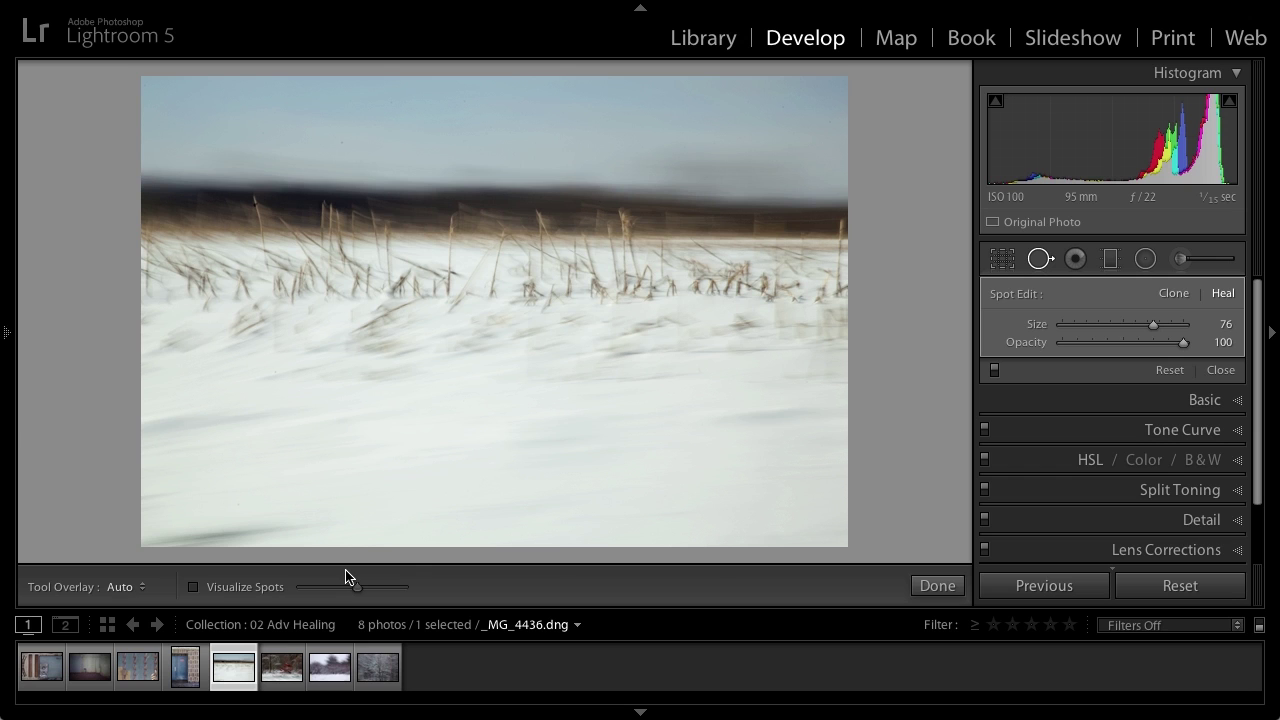
{"action": "key", "text": "a"}
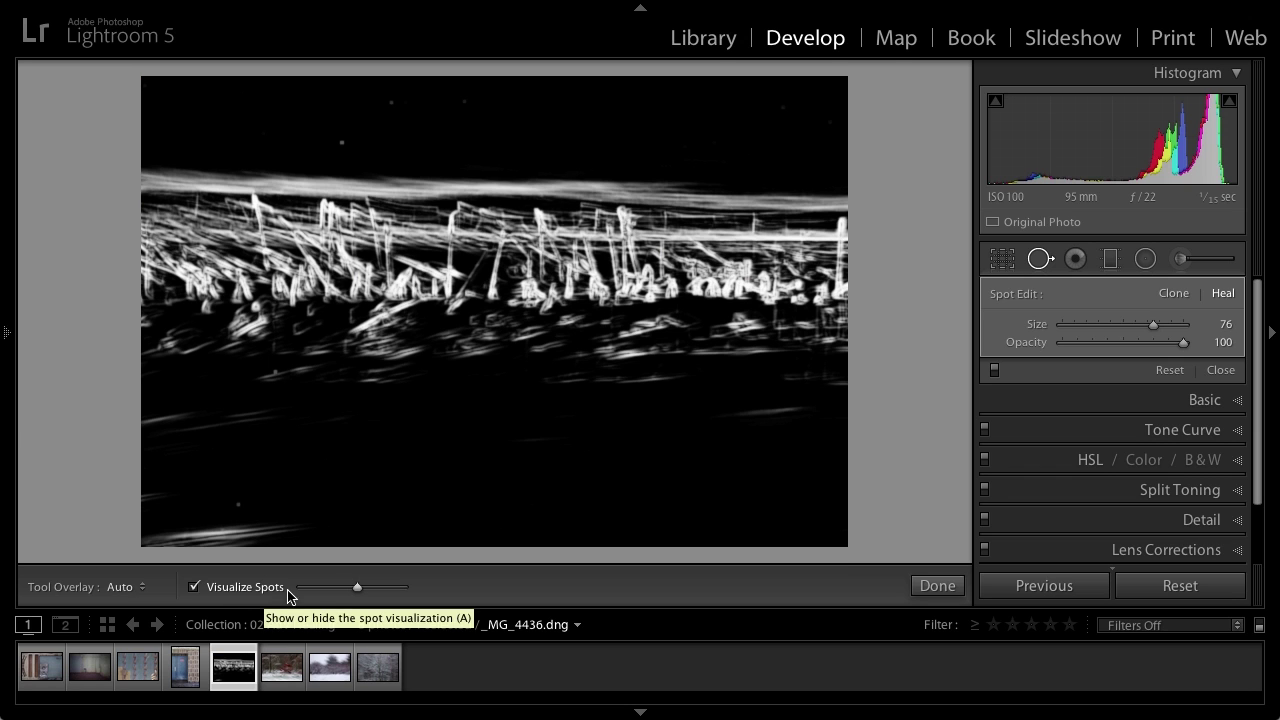
Step: Lower the Visualize Spots threshold and heal specks at the lower-left and across the upper sky
{"action": "left_click_drag", "start_coordinate": [358, 588], "coordinate": [393, 589]}
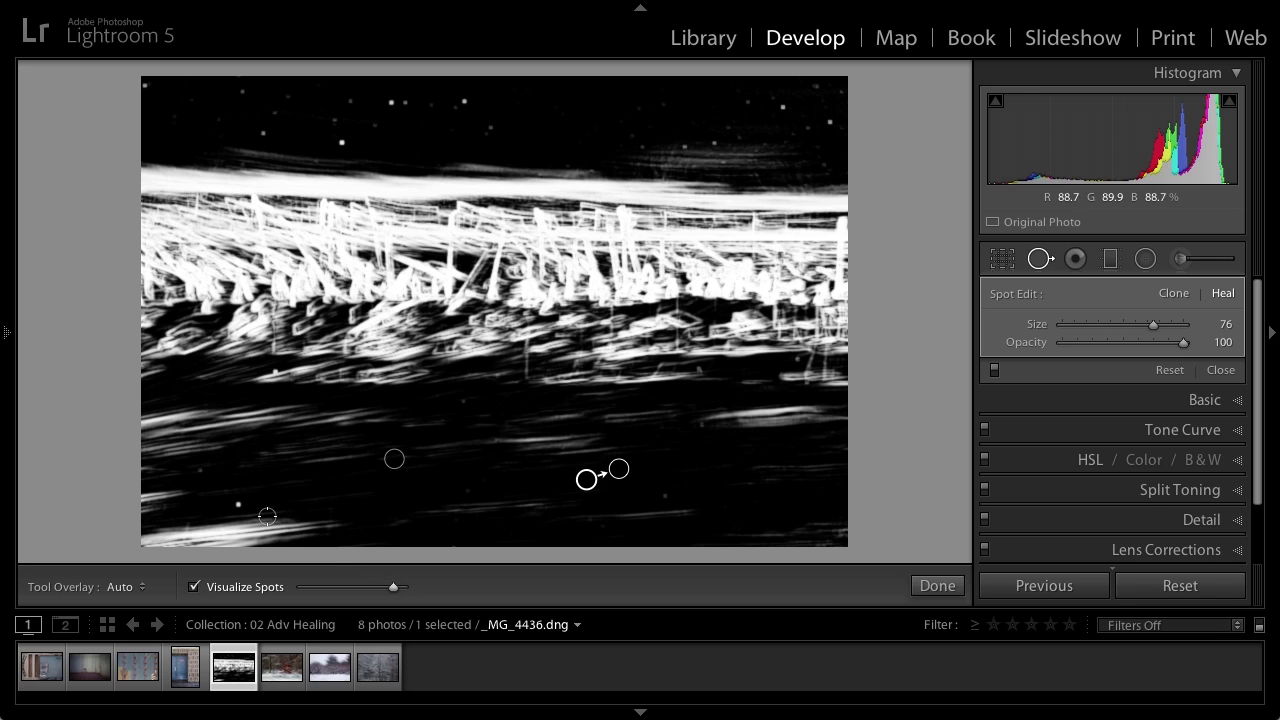
{"action": "left_click", "coordinate": [237, 504]}
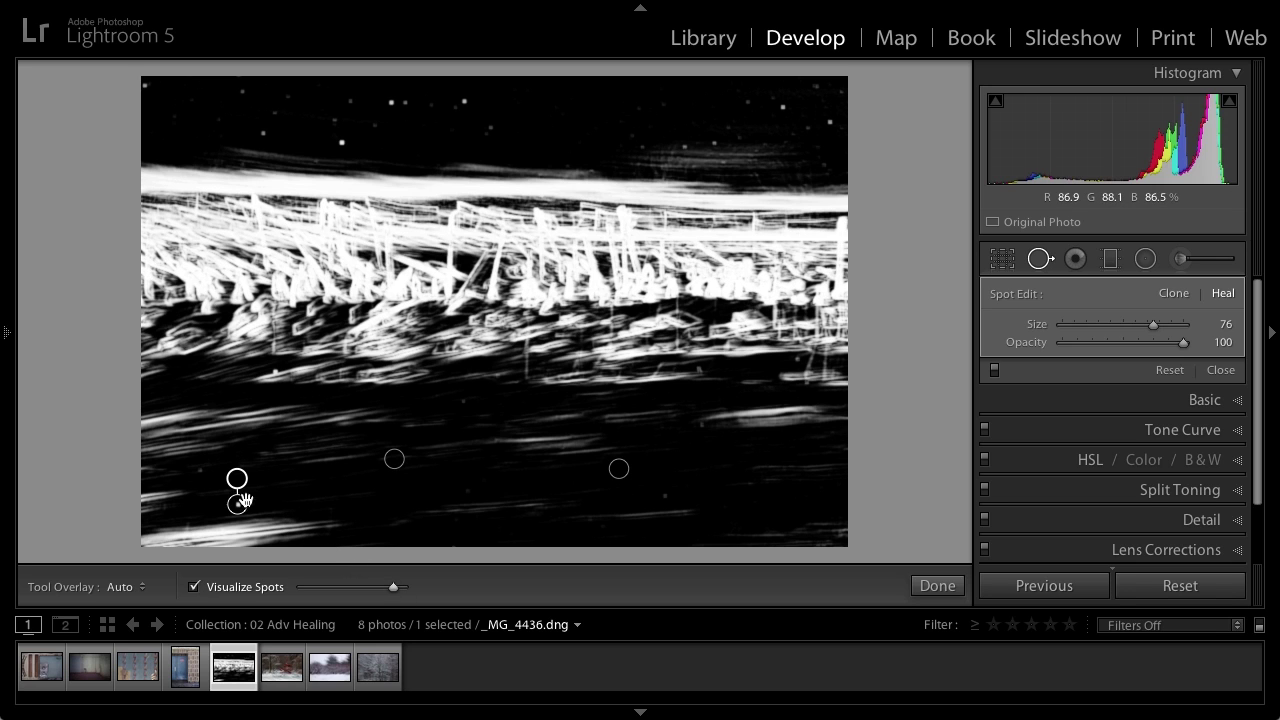
{"action": "left_click", "coordinate": [340, 142]}
{"action": "left_click", "coordinate": [398, 103]}
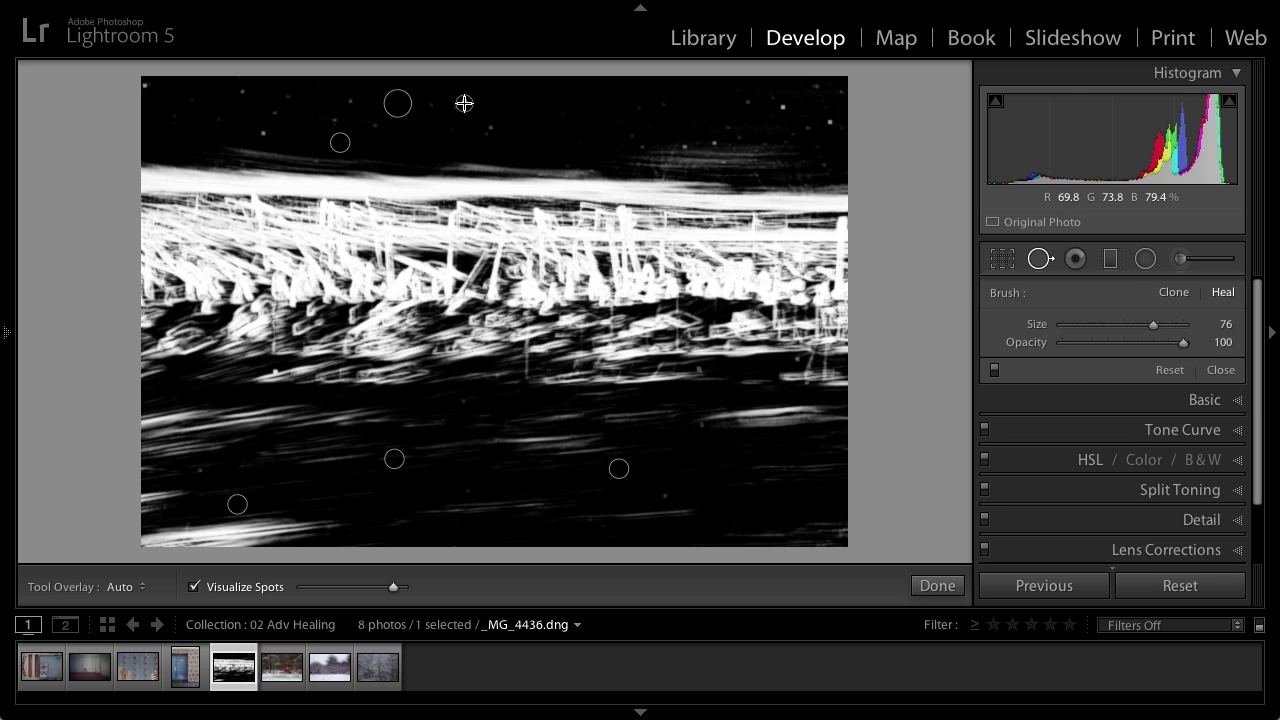
{"action": "left_click", "coordinate": [464, 103]}
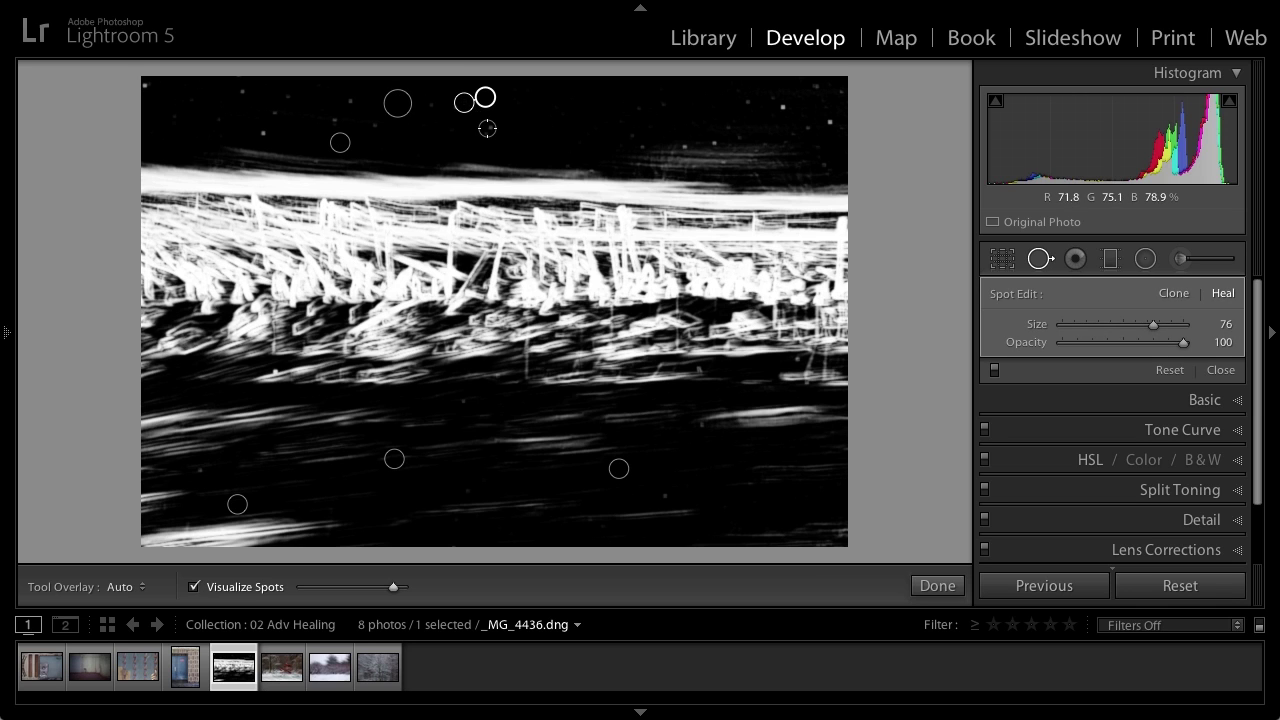
{"action": "left_click", "coordinate": [744, 102]}
Step: Heal more specks in the top-right, right-hand and upper-left sky, adjusting one placed spot
{"action": "left_click", "coordinate": [805, 128]}
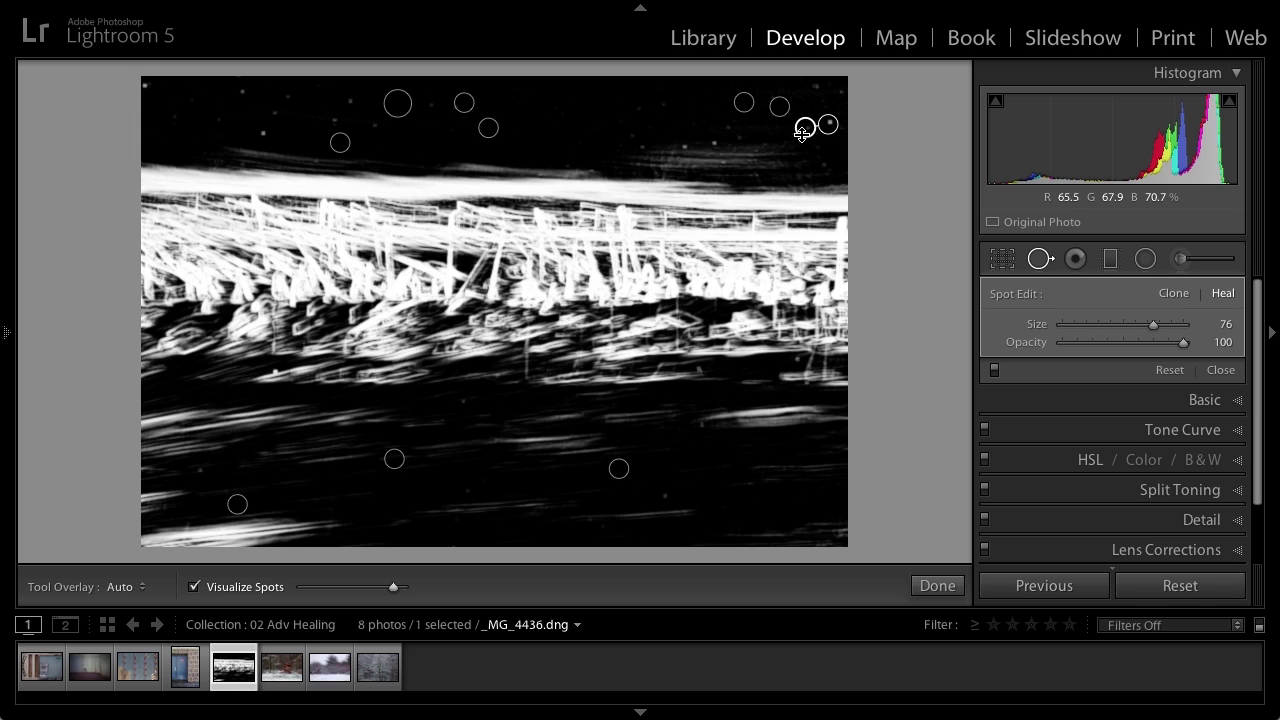
{"action": "left_click", "coordinate": [714, 144]}
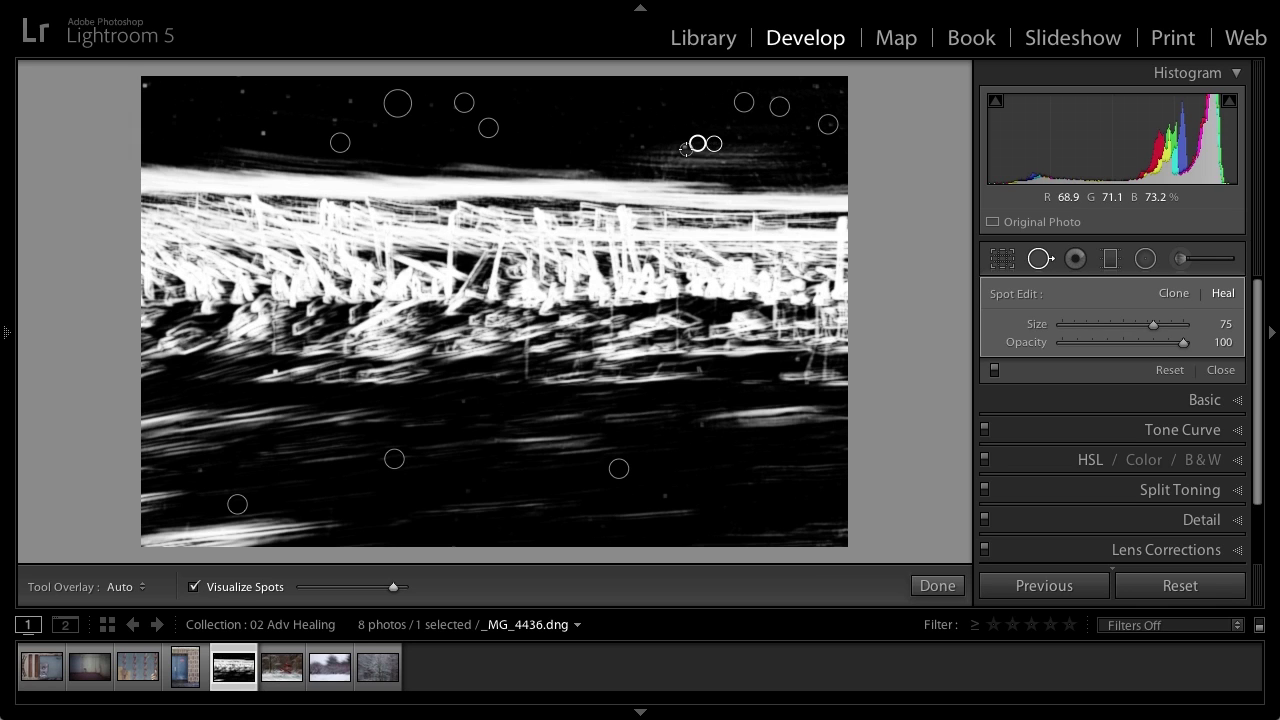
{"action": "left_click", "coordinate": [686, 149]}
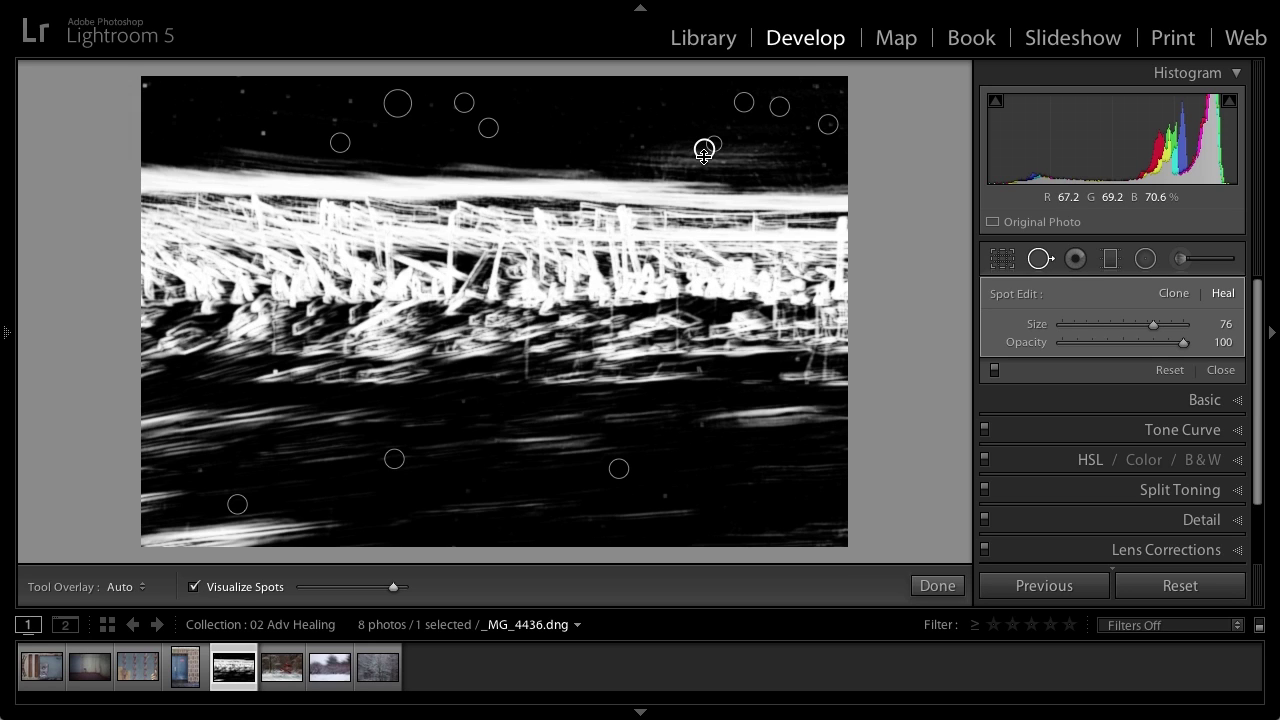
{"action": "scroll", "coordinate": [704, 152], "scroll_direction": "down", "scroll_amount": 1}
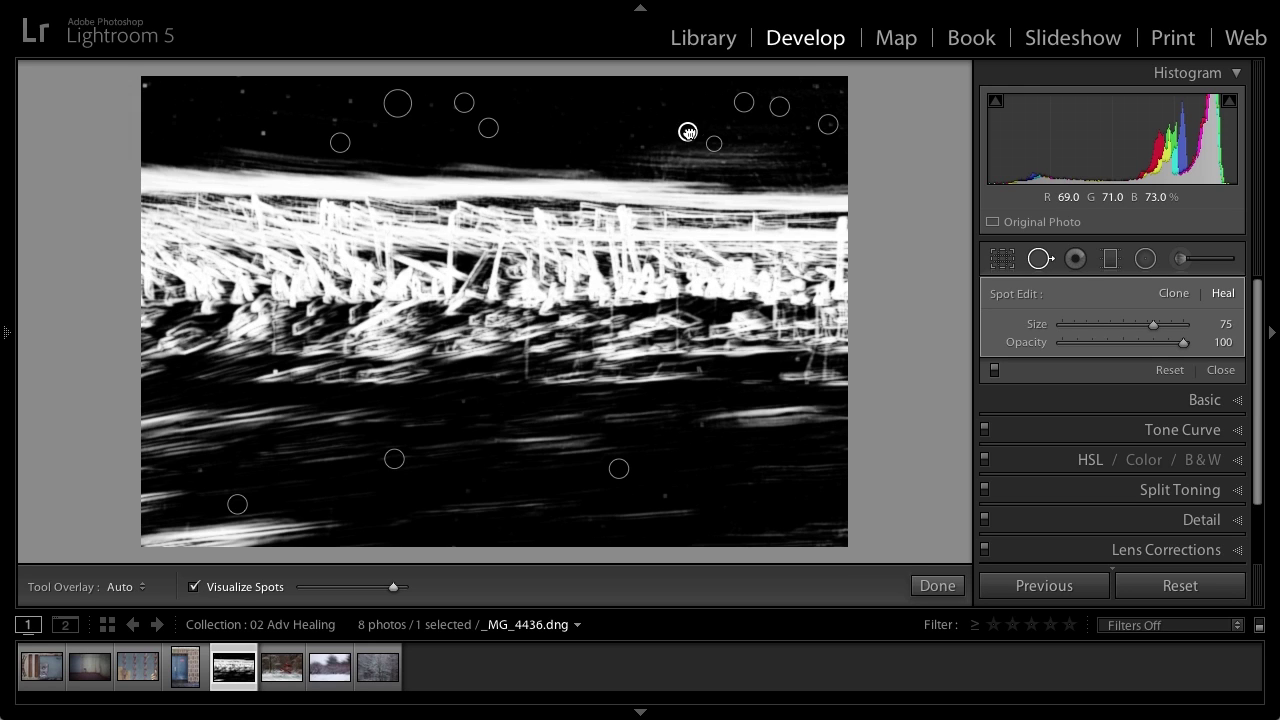
{"action": "left_click", "coordinate": [268, 134]}
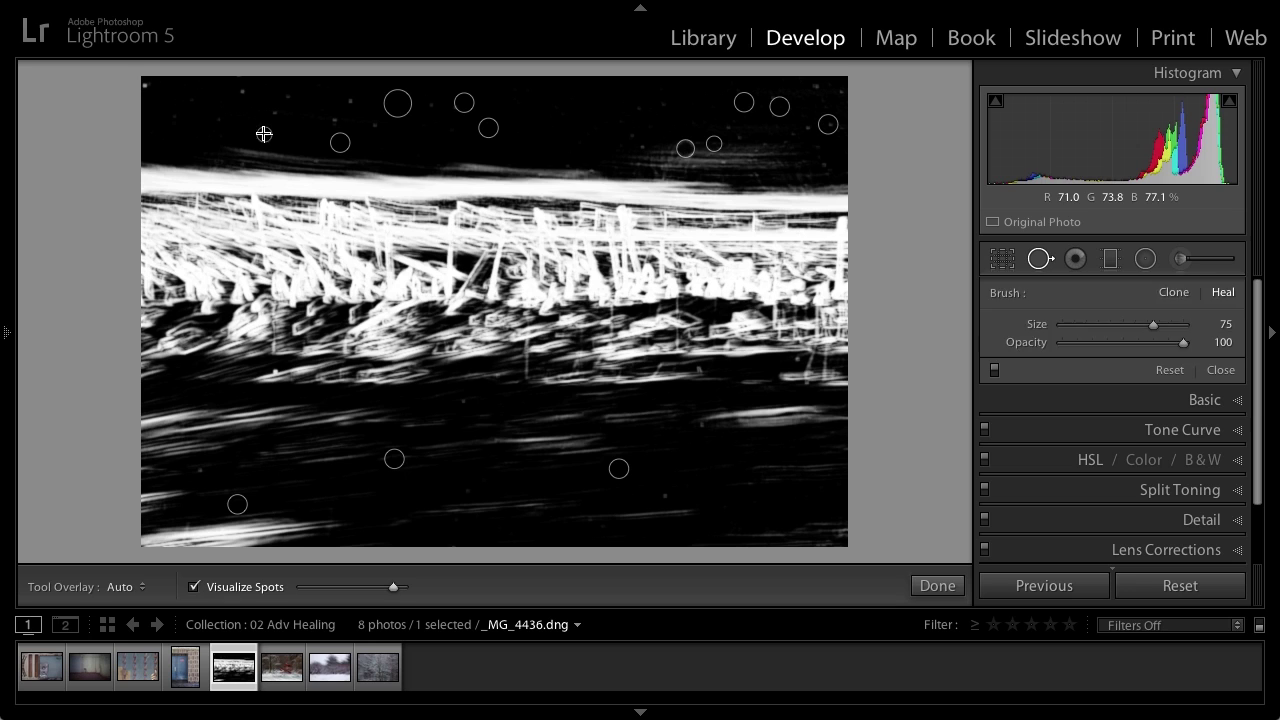
{"action": "left_click", "coordinate": [240, 93]}
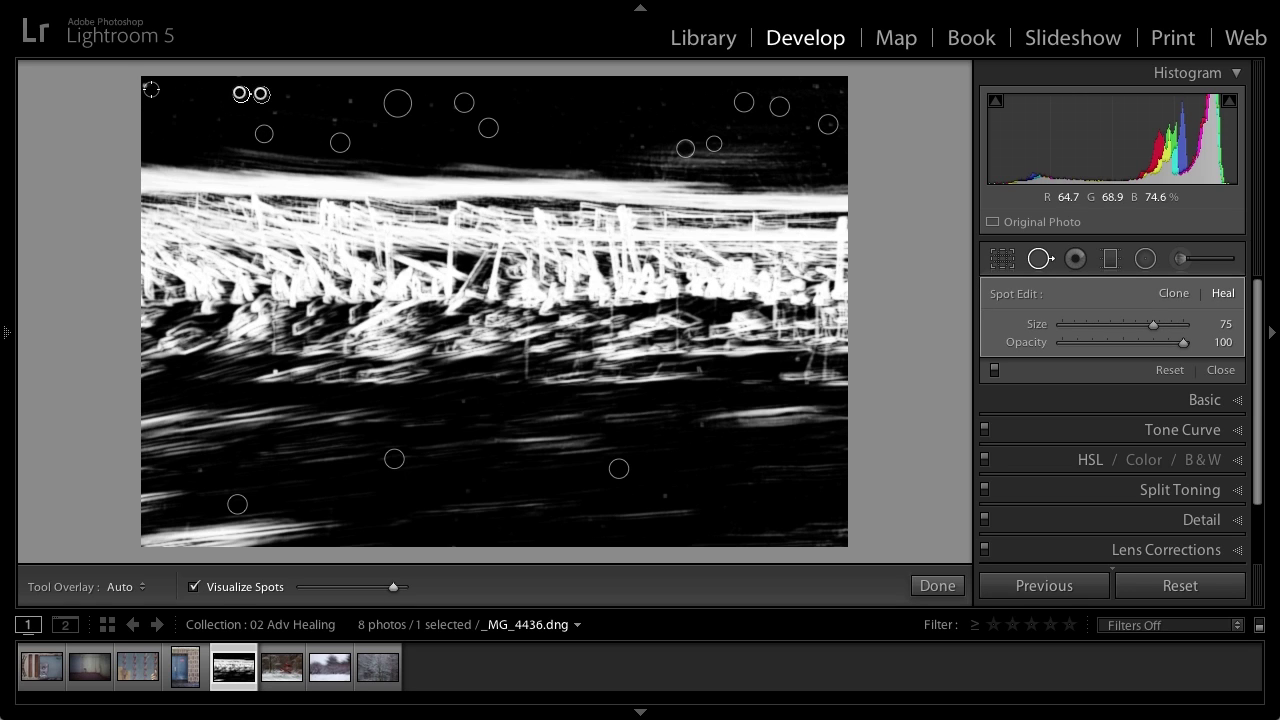
{"action": "left_click", "coordinate": [146, 87]}
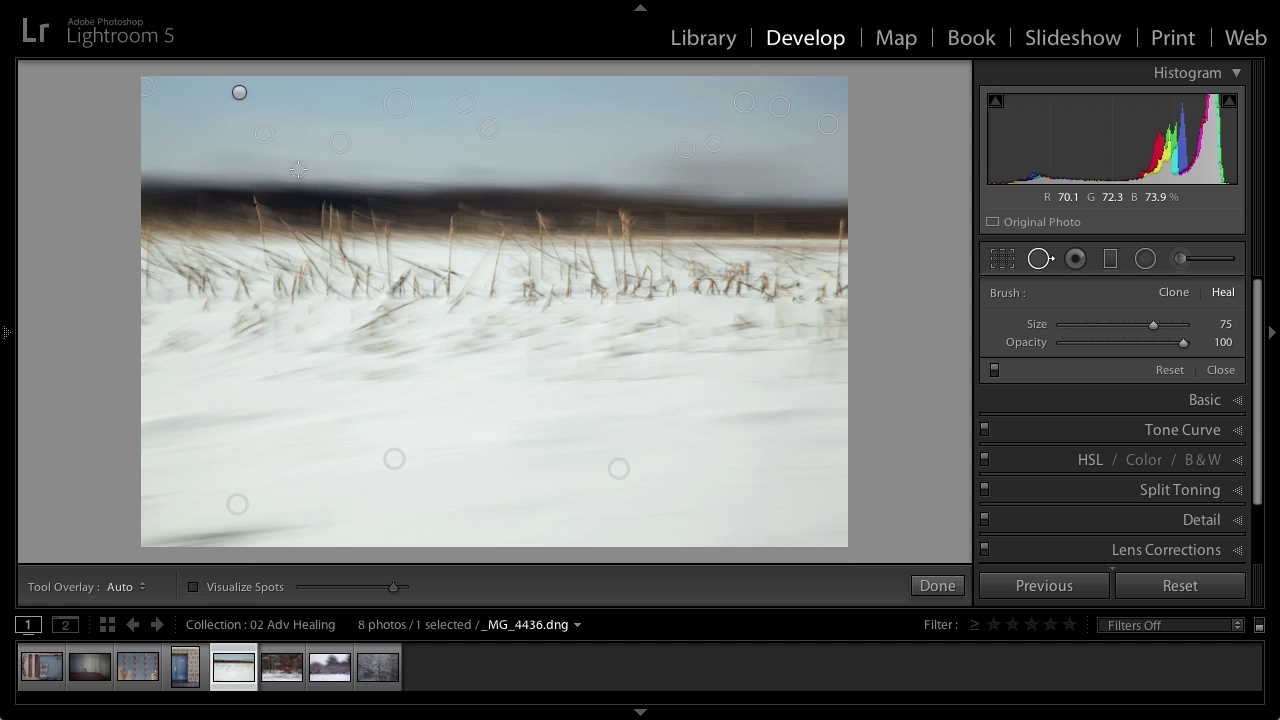
Step: Alt-click to delete the upper-left sky heal spot, then Alt-drag a marquee removing four upper-sky spots
{"action": "key", "text": "alt"}
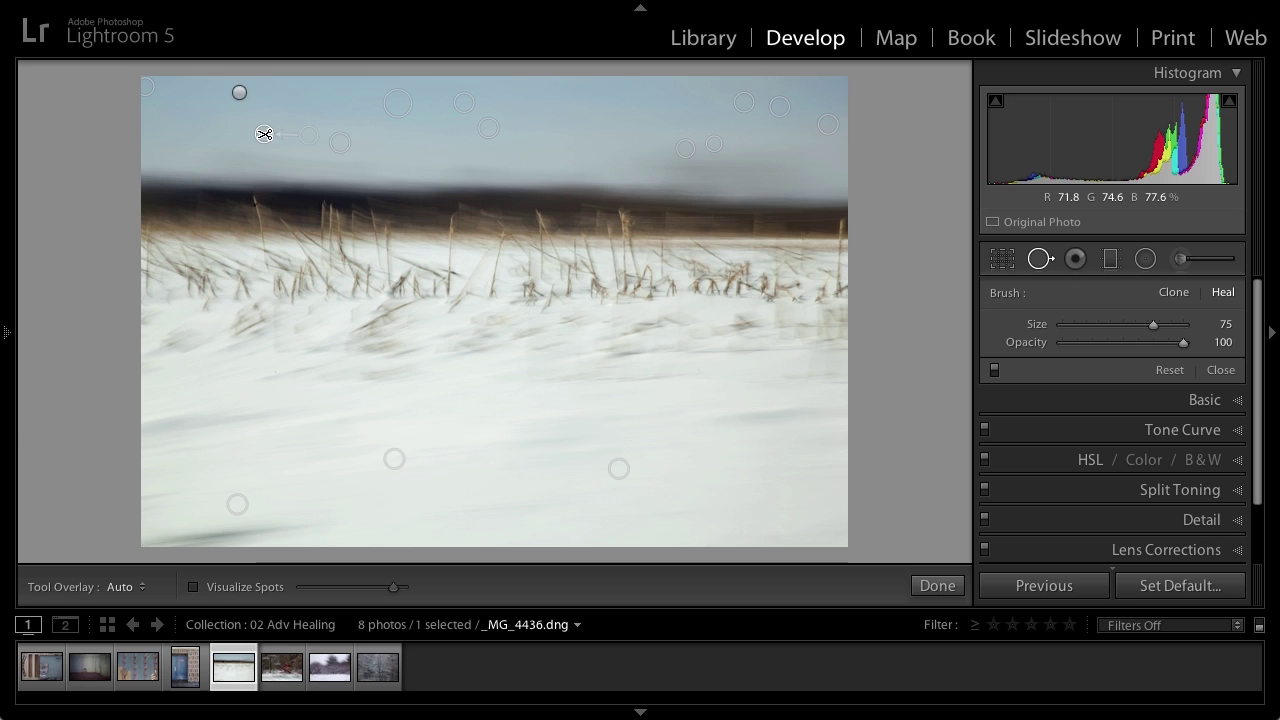
{"action": "left_click", "coordinate": [264, 134], "text": "alt"}
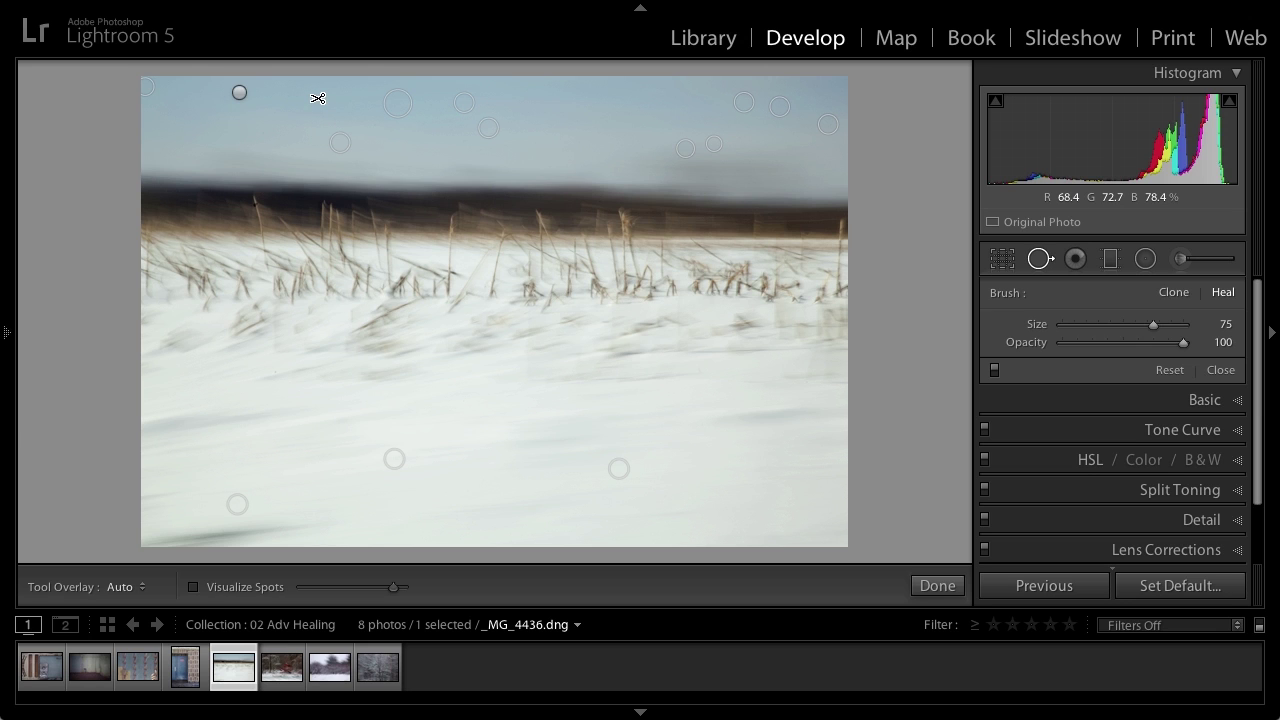
{"action": "left_click_drag", "start_coordinate": [317, 96], "coordinate": [837, 200]}
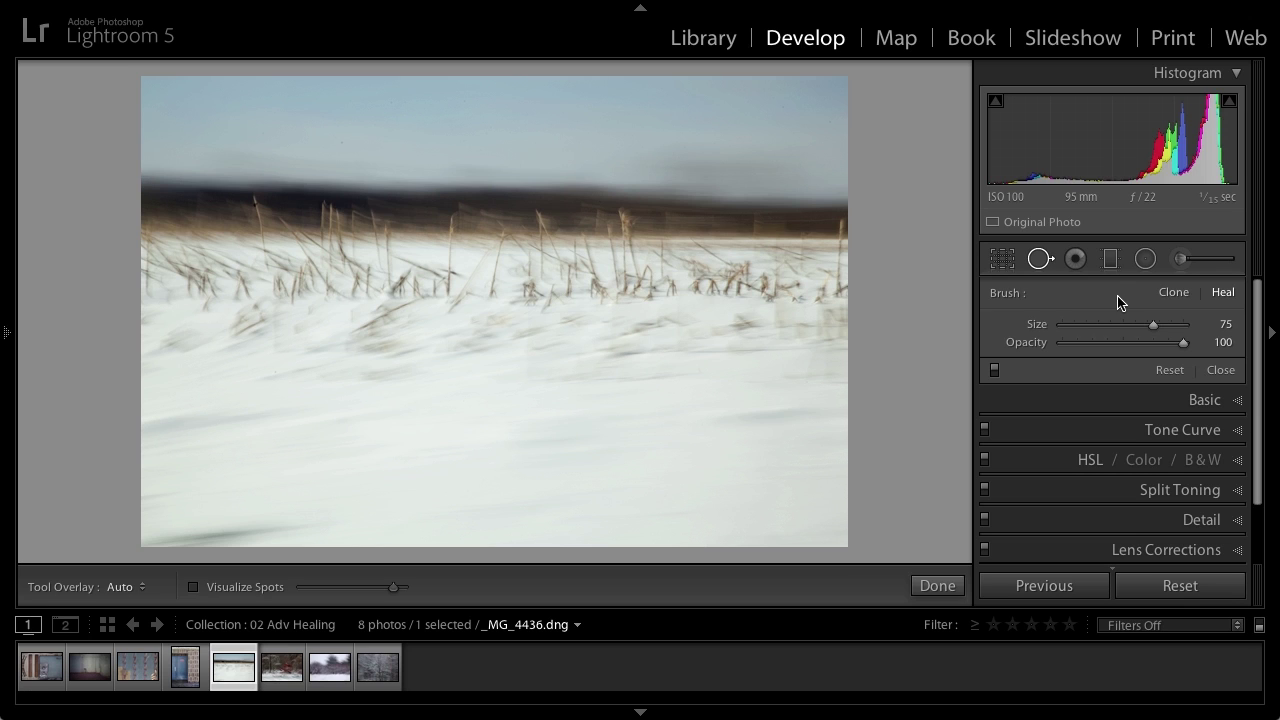
Step: Switch the brush to Clone and place a size-75 clone spot on the treeline, sourced from its left
{"action": "key", "text": "shift"}
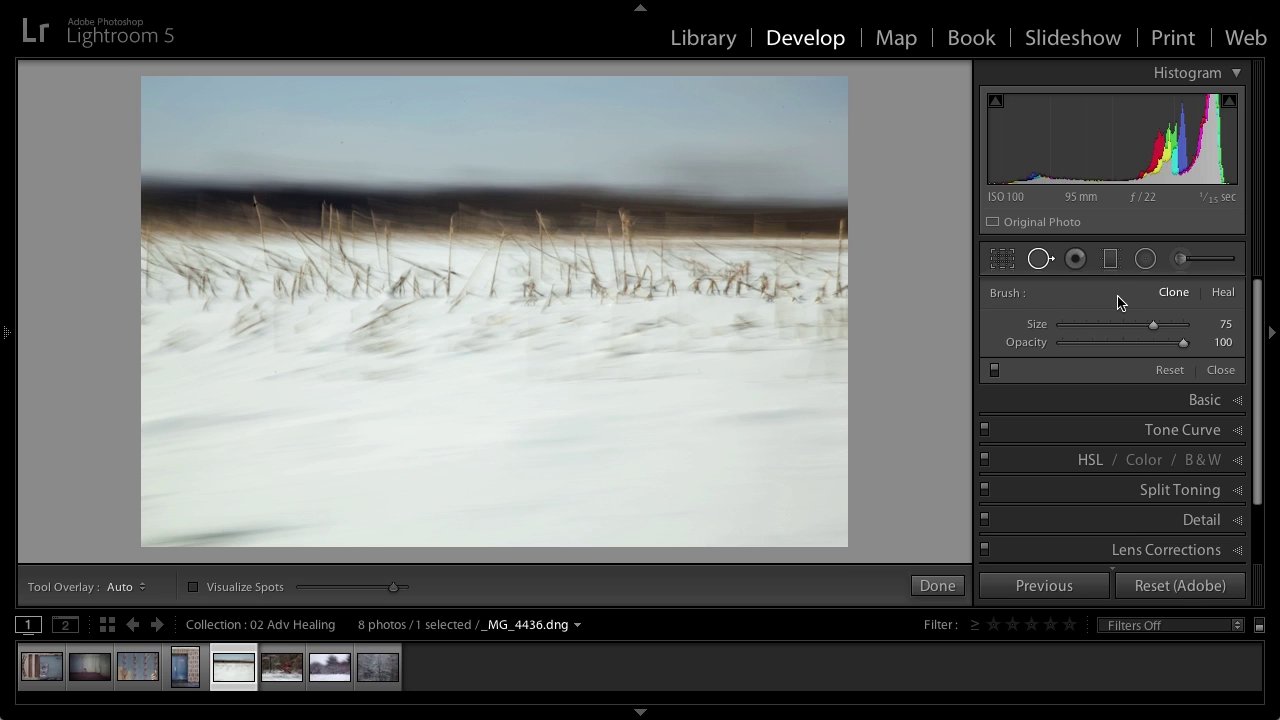
{"action": "key", "text": "shift+q"}
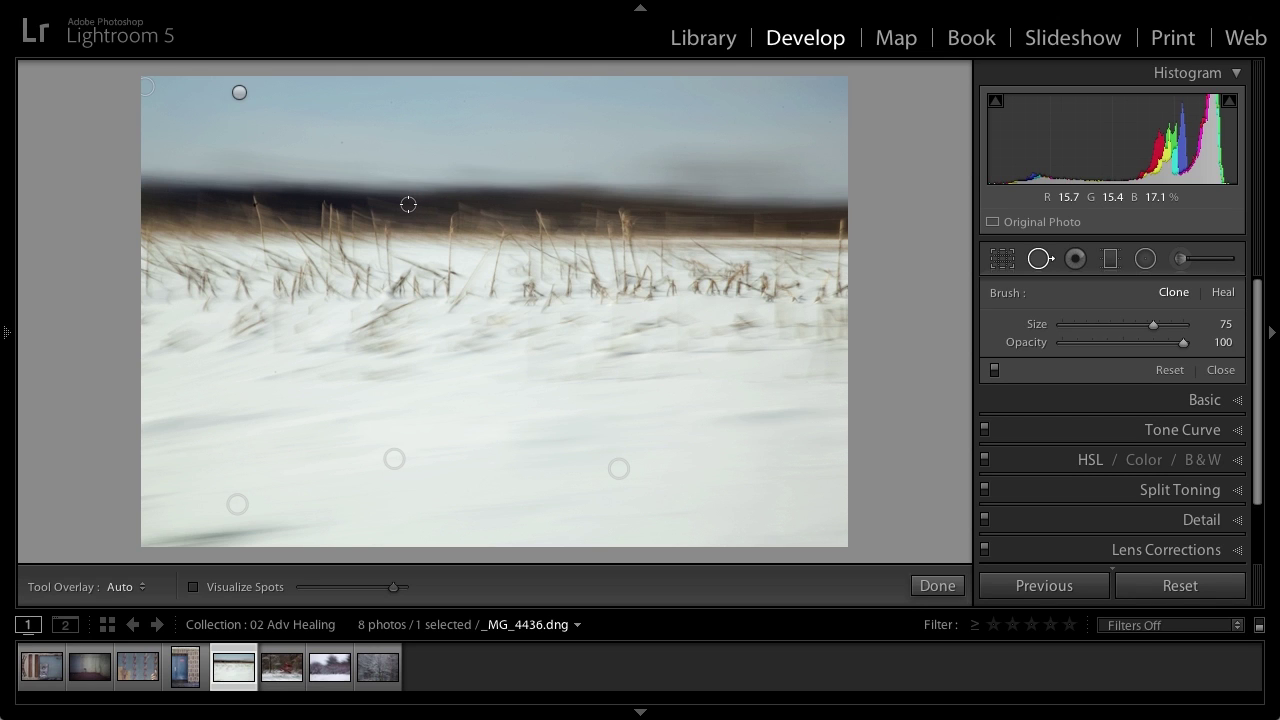
{"action": "mouse_move", "coordinate": [409, 204]}
{"action": "left_mouse_down"}
{"action": "mouse_move", "coordinate": [505, 207]}
{"action": "mouse_move", "coordinate": [408, 203]}
{"action": "mouse_move", "coordinate": [371, 229]}
{"action": "mouse_move", "coordinate": [305, 236]}
{"action": "mouse_move", "coordinate": [297, 197]}
{"action": "mouse_move", "coordinate": [351, 114]}
{"action": "mouse_move", "coordinate": [392, 118]}
{"action": "mouse_move", "coordinate": [303, 203]}
{"action": "left_mouse_up"}
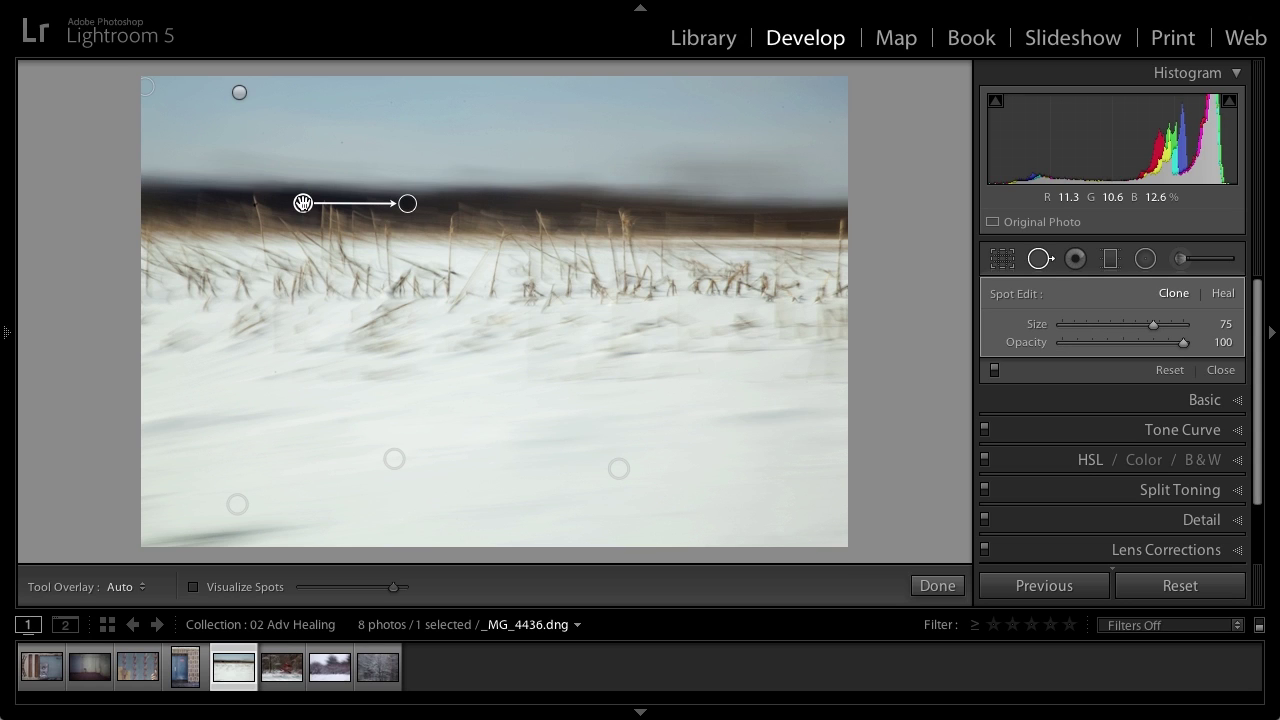